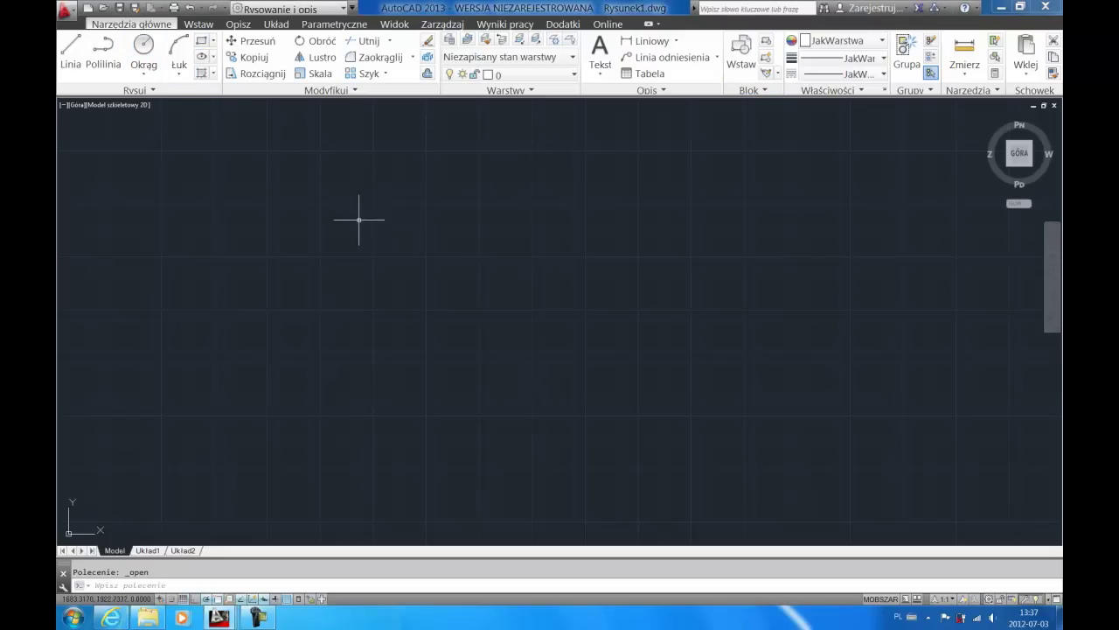
Draw a rectangle with the Prostokąt tool
{"action": "left_click", "coordinate": [403, 247]}
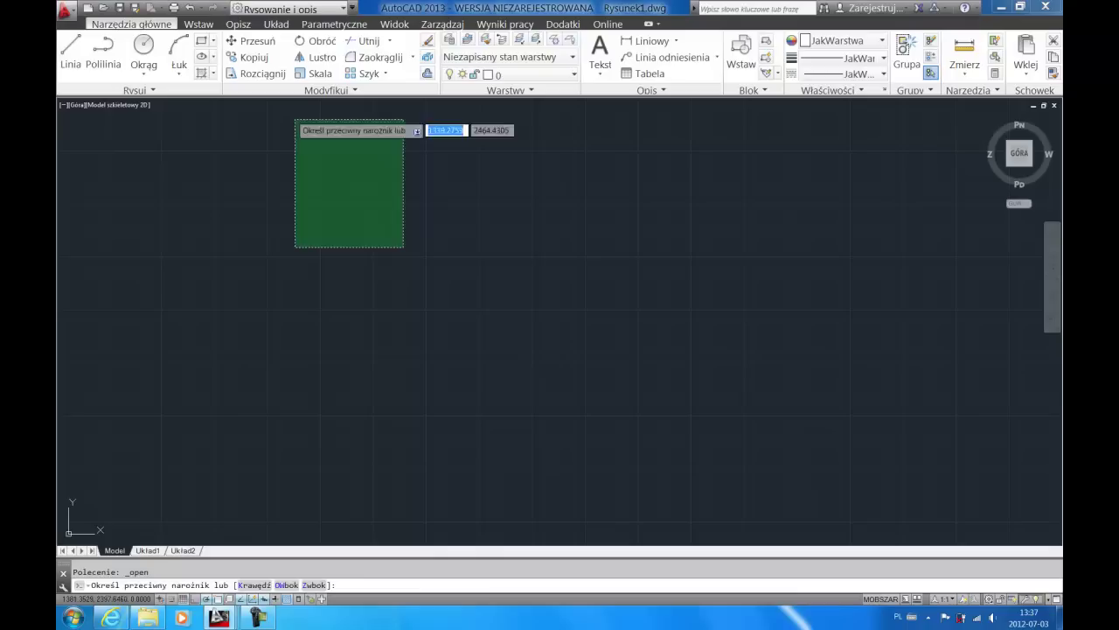
{"action": "left_click", "coordinate": [213, 41]}
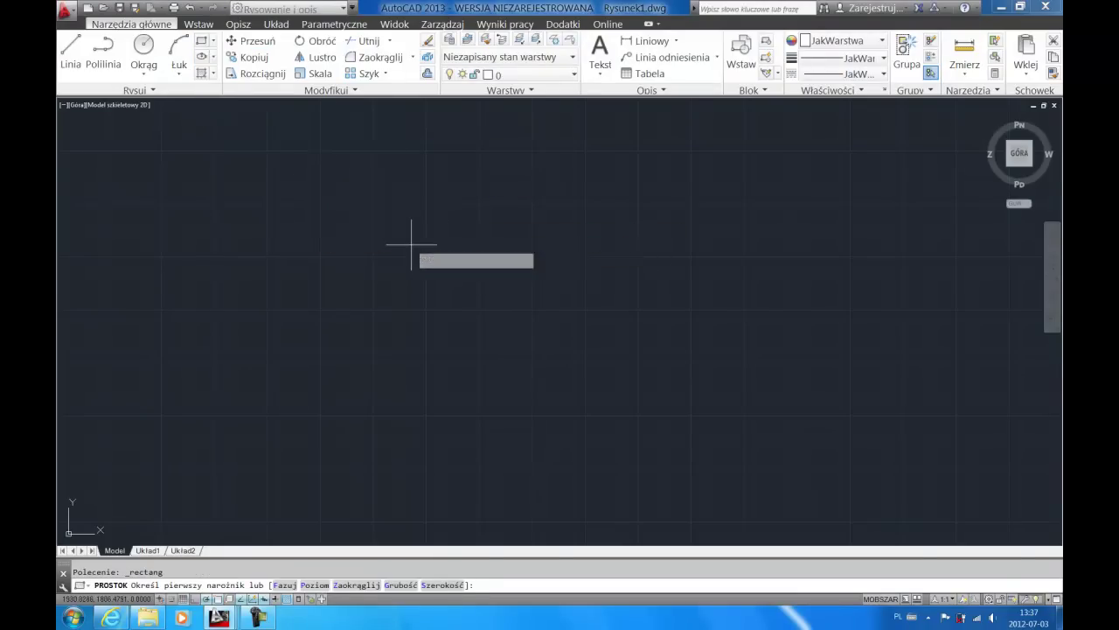
{"action": "left_click", "coordinate": [411, 244]}
{"action": "left_click", "coordinate": [582, 353]}
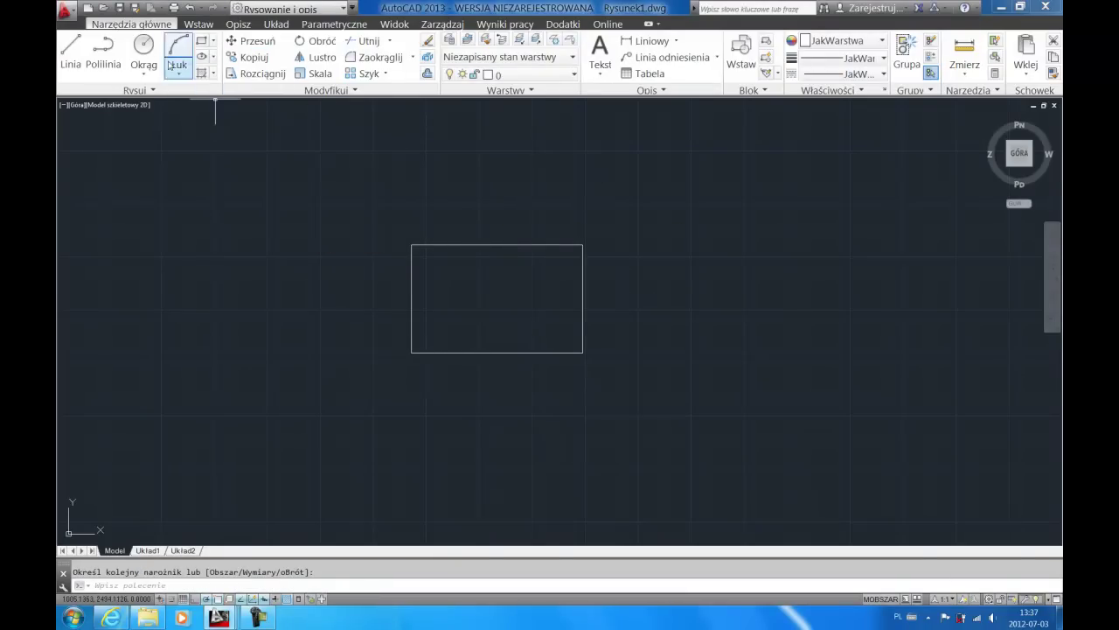
Add circles centred on the rectangle's top-left and top-right corners
{"action": "left_click", "coordinate": [145, 45]}
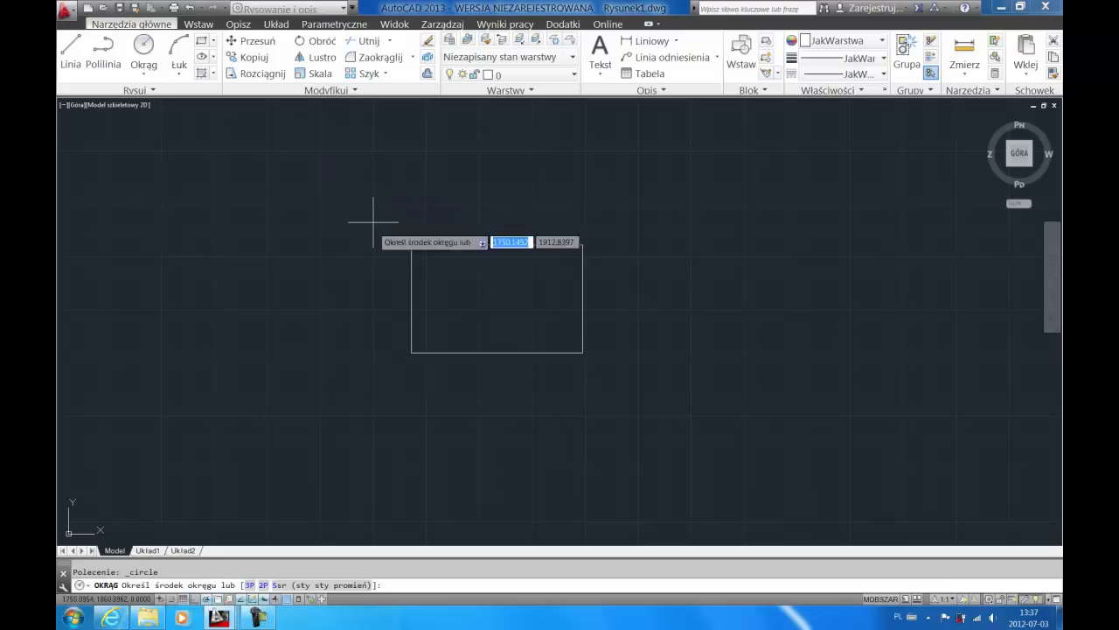
{"action": "left_click", "coordinate": [411, 244]}
{"action": "left_click", "coordinate": [390, 227]}
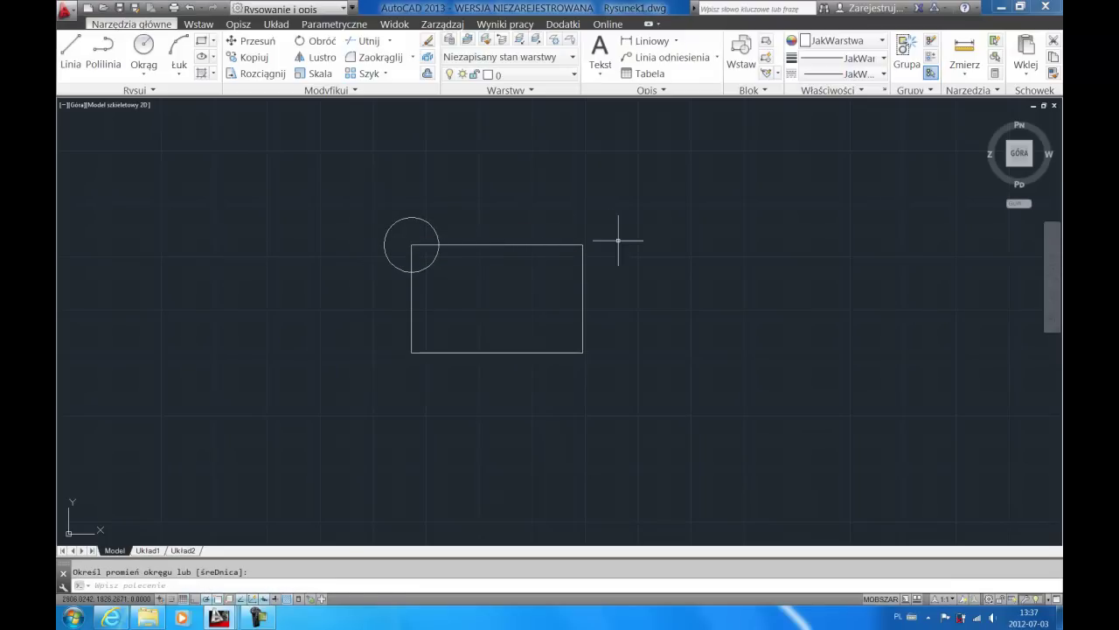
{"action": "left_click", "coordinate": [145, 52]}
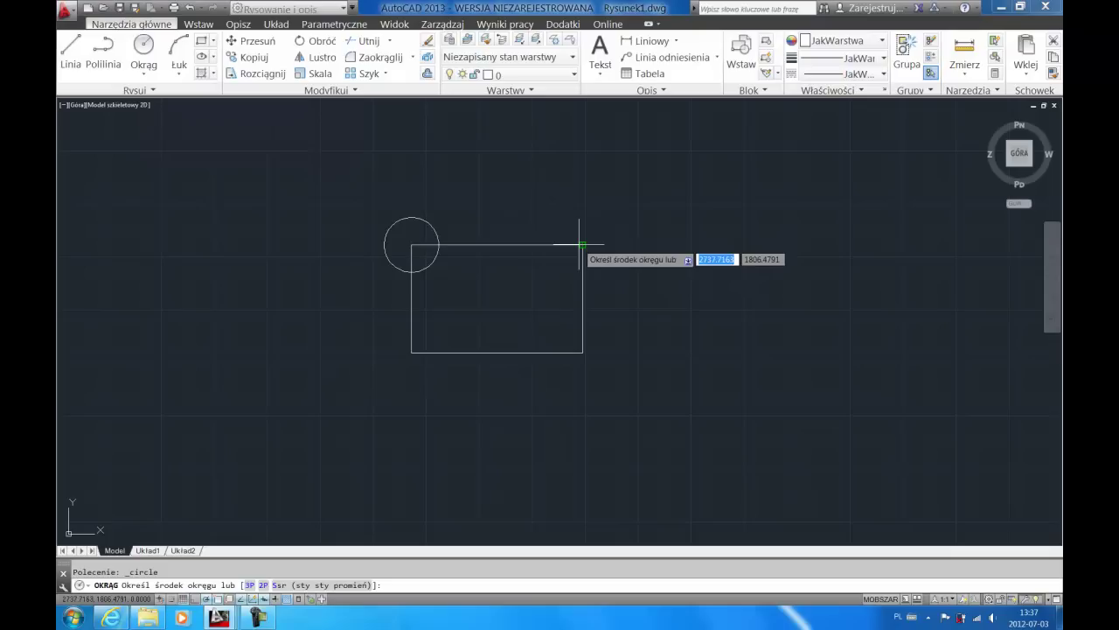
{"action": "left_click", "coordinate": [580, 242]}
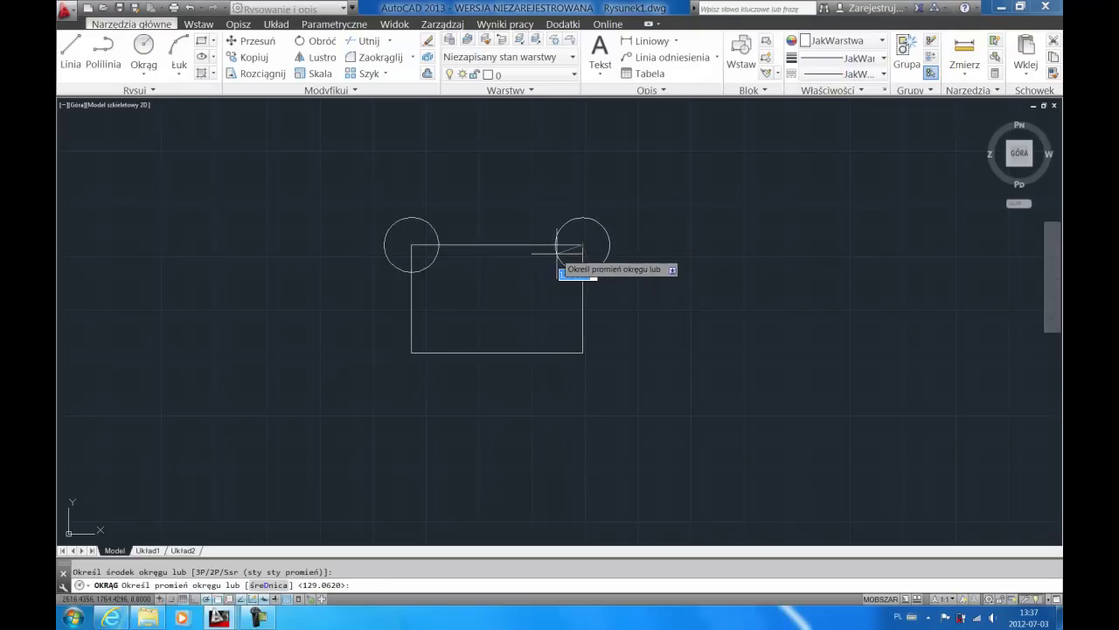
{"action": "left_click", "coordinate": [556, 254]}
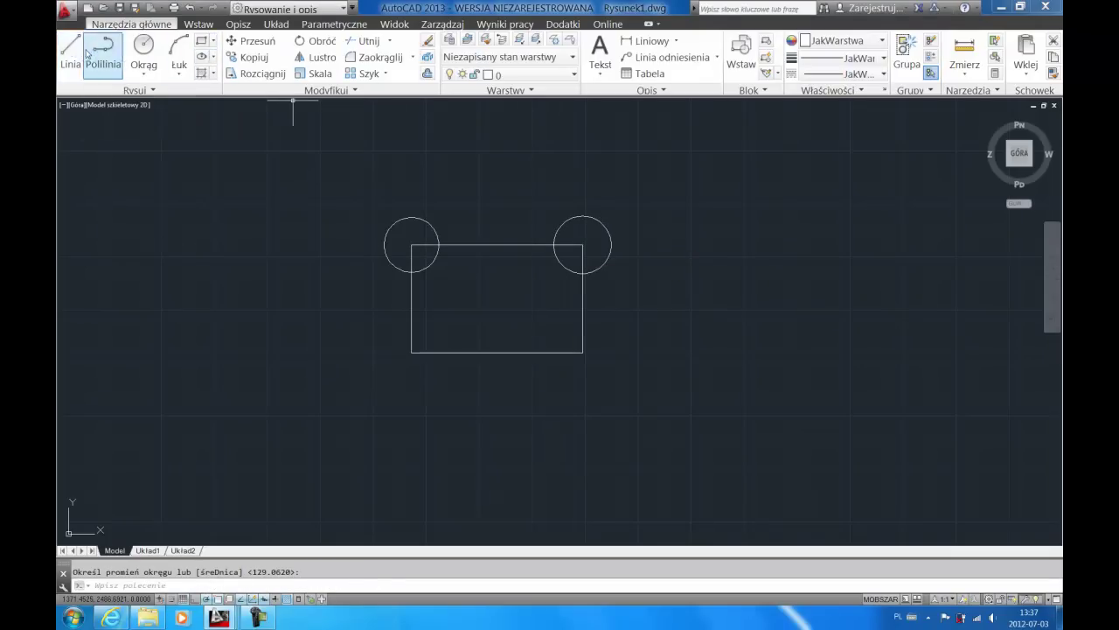
Draw both diagonals of the rectangle with the Linia tool
{"action": "left_click", "coordinate": [71, 55]}
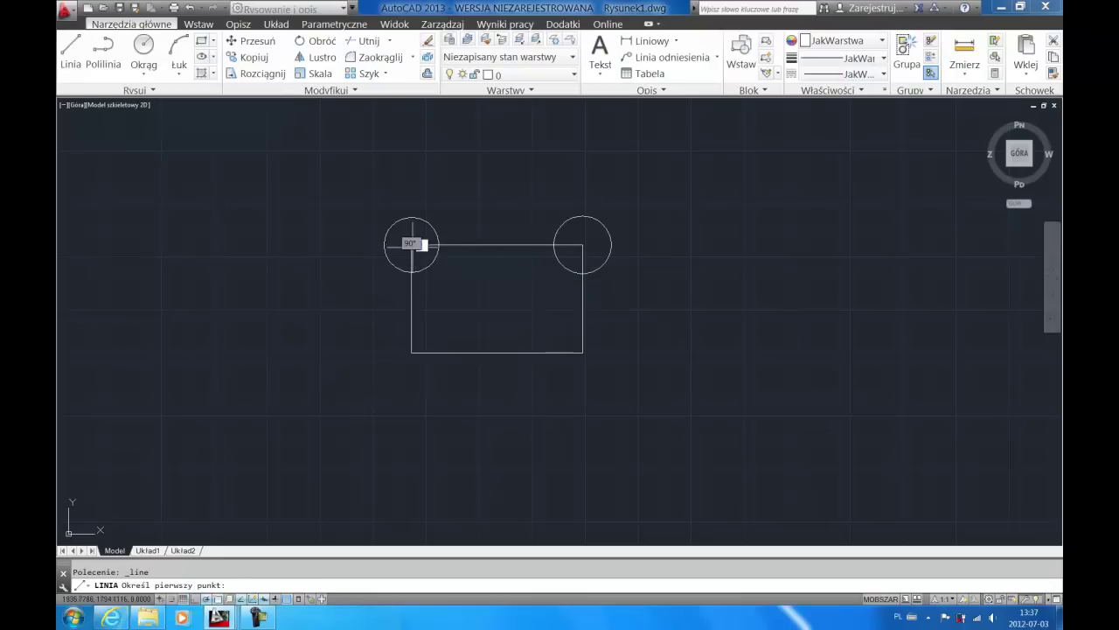
{"action": "left_click", "coordinate": [411, 244]}
{"action": "left_click", "coordinate": [582, 352]}
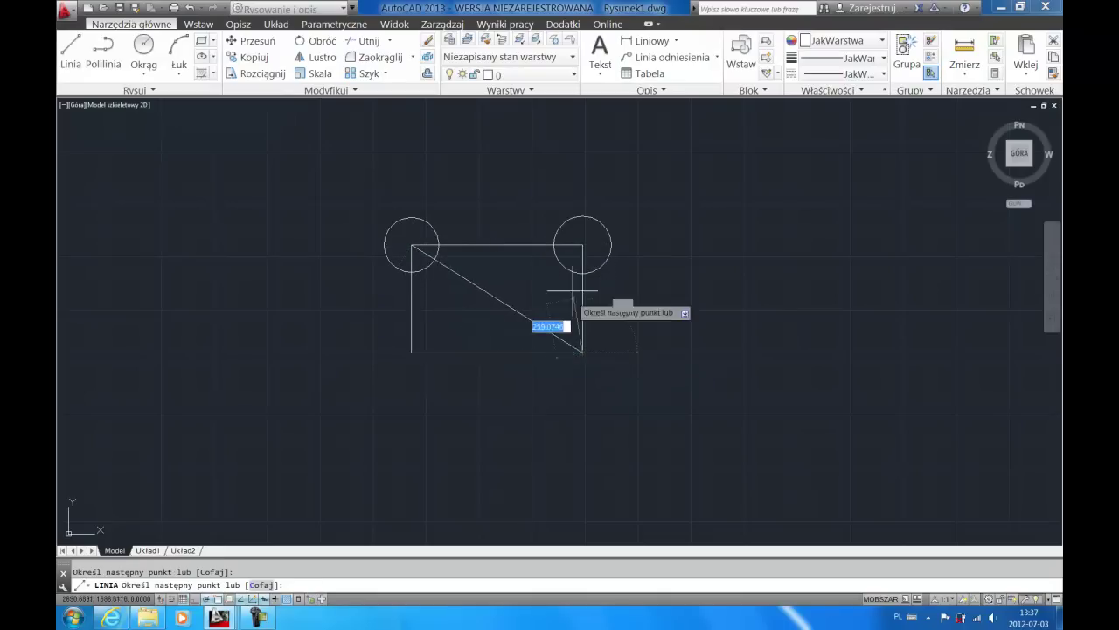
{"action": "key", "text": "Return"}
{"action": "key", "text": "Return"}
{"action": "left_click", "coordinate": [583, 245]}
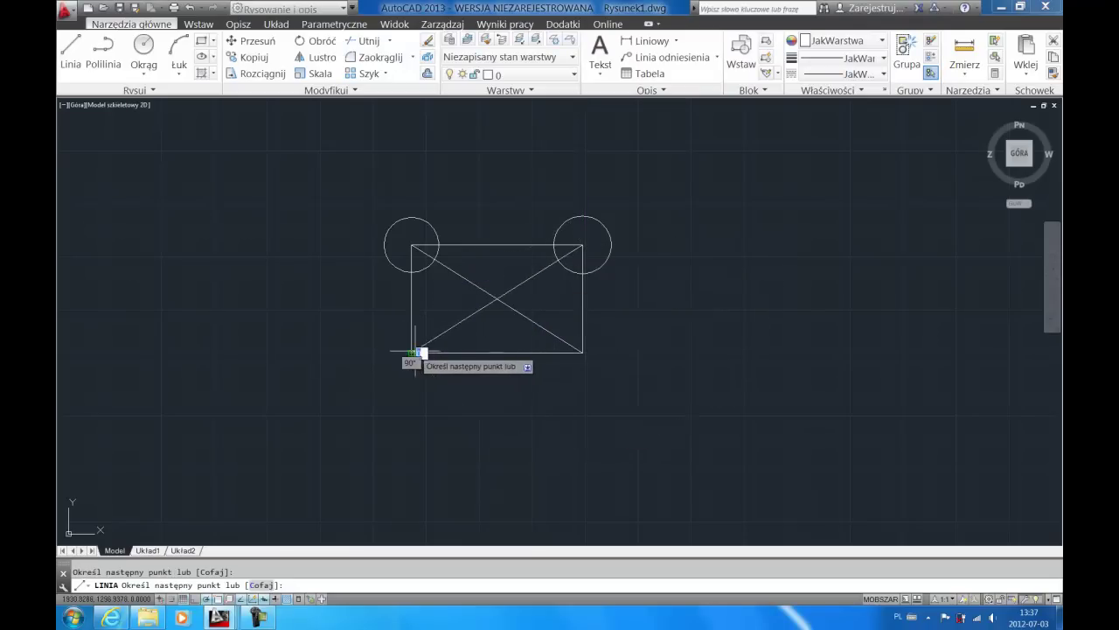
{"action": "left_click", "coordinate": [411, 352]}
{"action": "key", "text": "Return"}
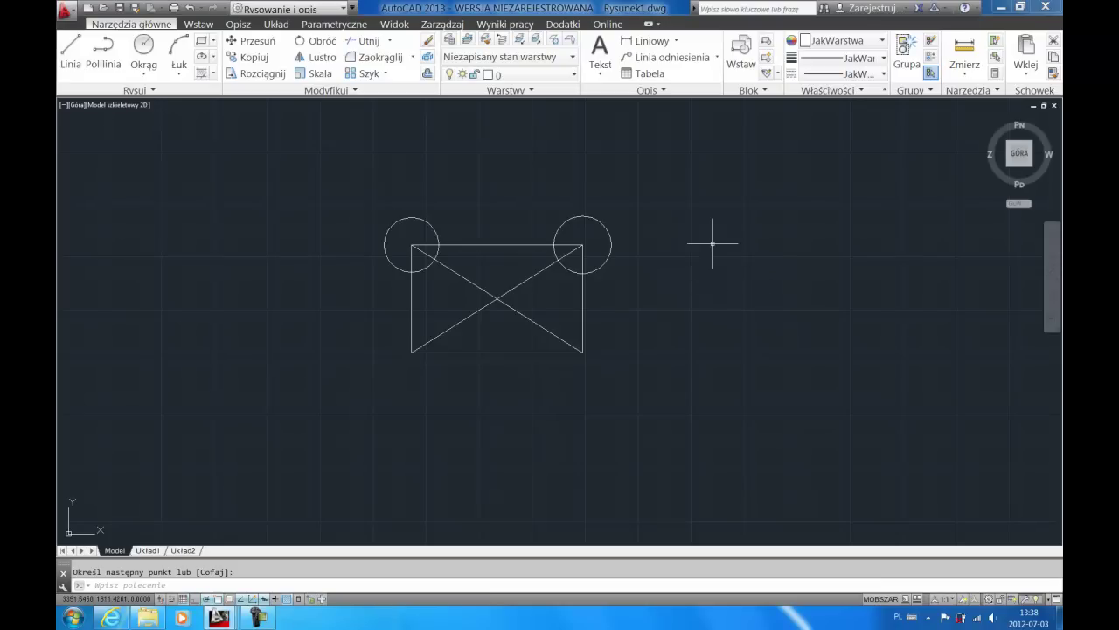
Define block 'Blok 1' from the rectangle, diagonals and circles, with the base point specified on screen
{"action": "scroll", "coordinate": [712, 253], "scroll_direction": "down", "scroll_amount": 1}
{"action": "middle_click_drag", "start_coordinate": [713, 253], "coordinate": [588, 257]}
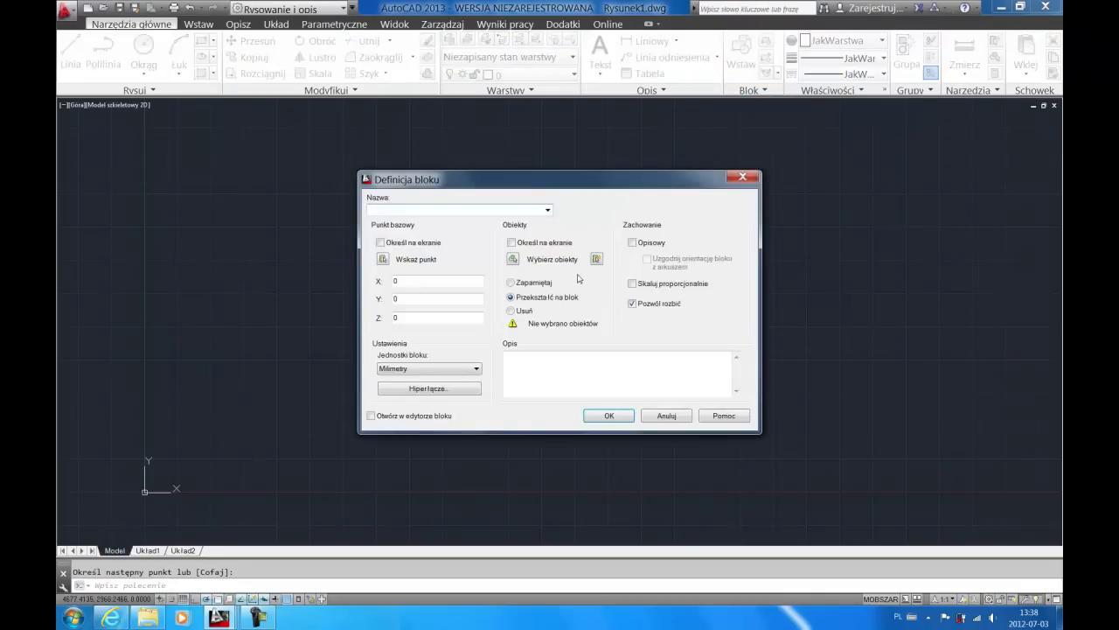
{"action": "left_click", "coordinate": [513, 260]}
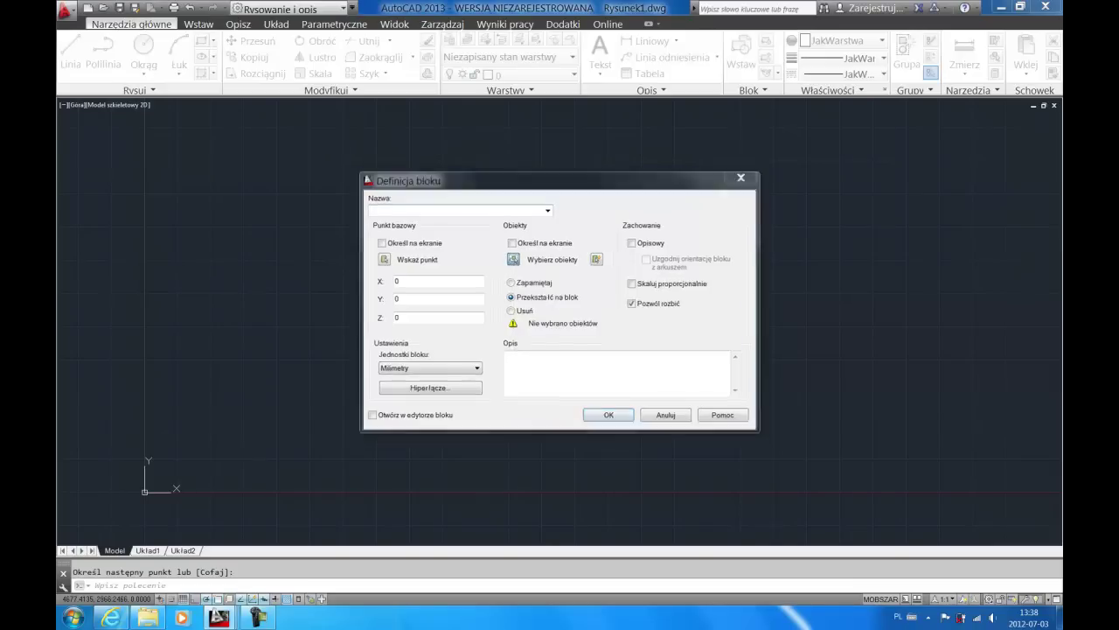
{"action": "left_click", "coordinate": [572, 232]}
{"action": "left_click", "coordinate": [366, 321]}
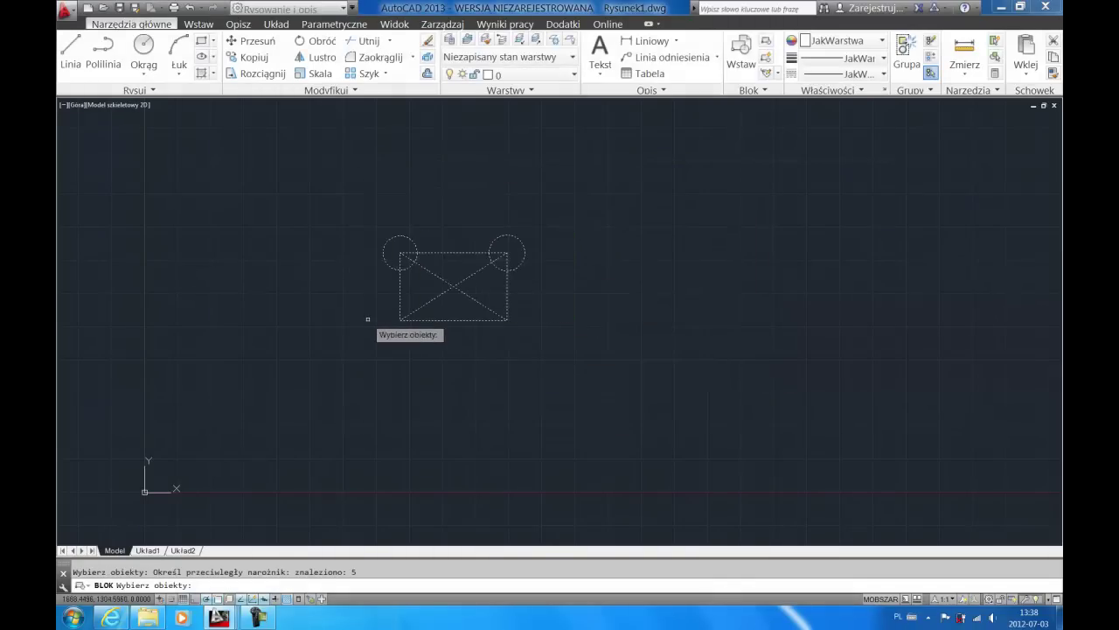
{"action": "key", "text": "Return"}
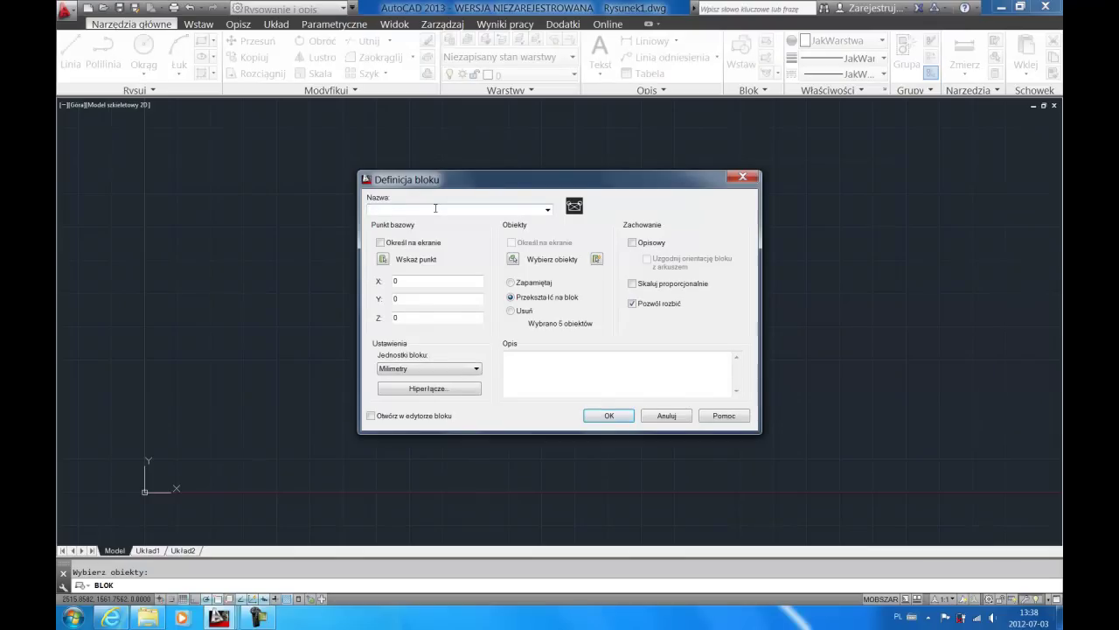
{"action": "type", "text": "Blok 1"}
{"action": "left_click", "coordinate": [380, 243]}
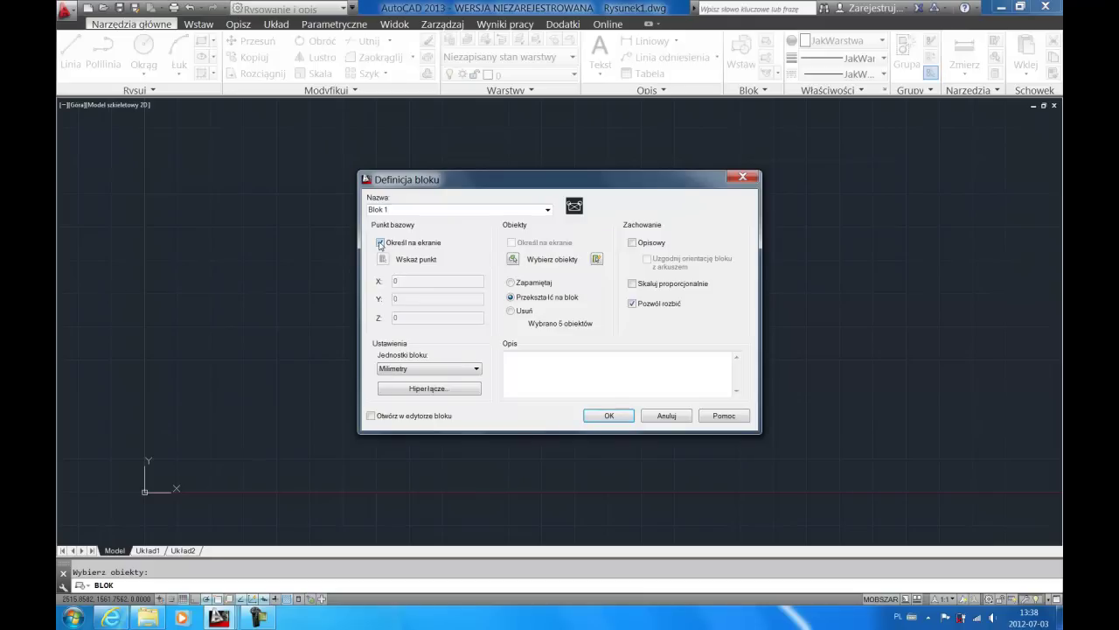
{"action": "left_click", "coordinate": [604, 416]}
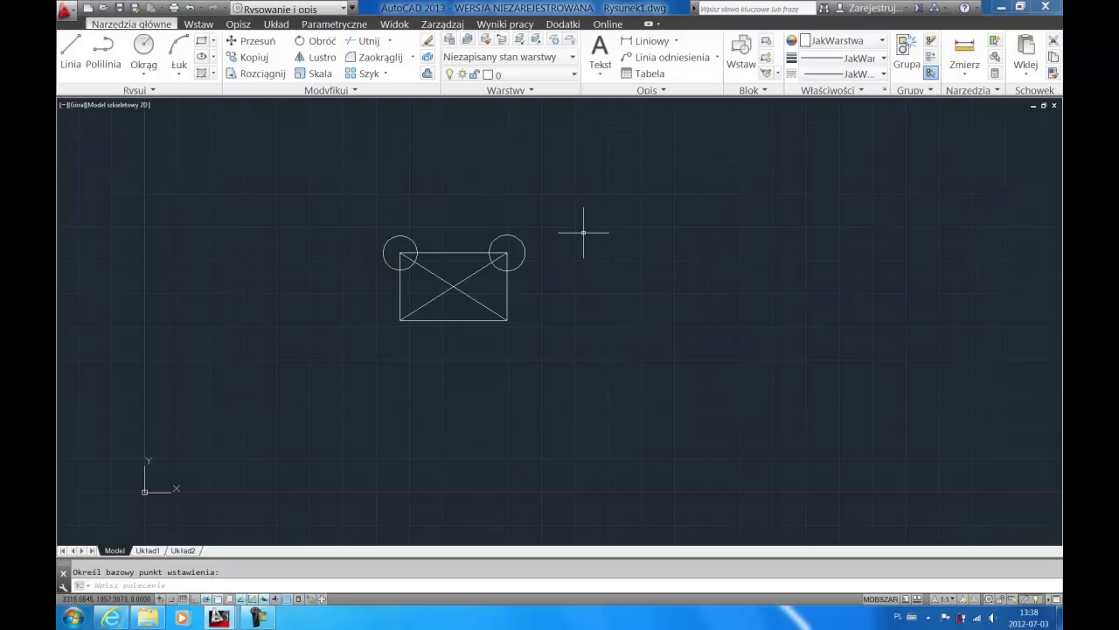
Insert a copy of Blok 1 to the right of the original shape
{"action": "left_click", "coordinate": [734, 60]}
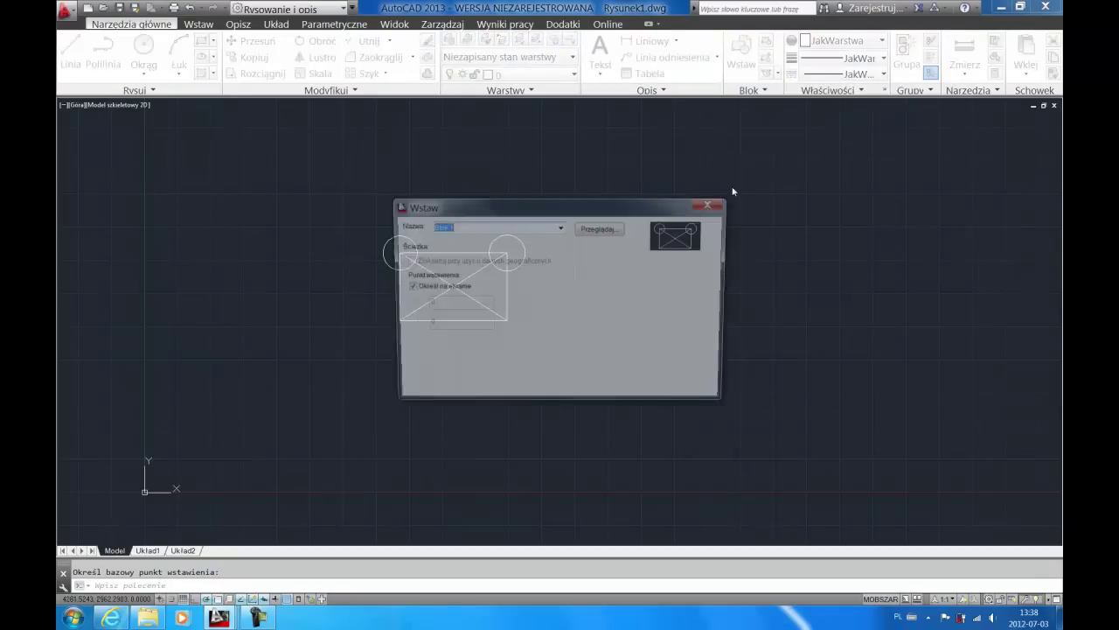
{"action": "left_click", "coordinate": [561, 228]}
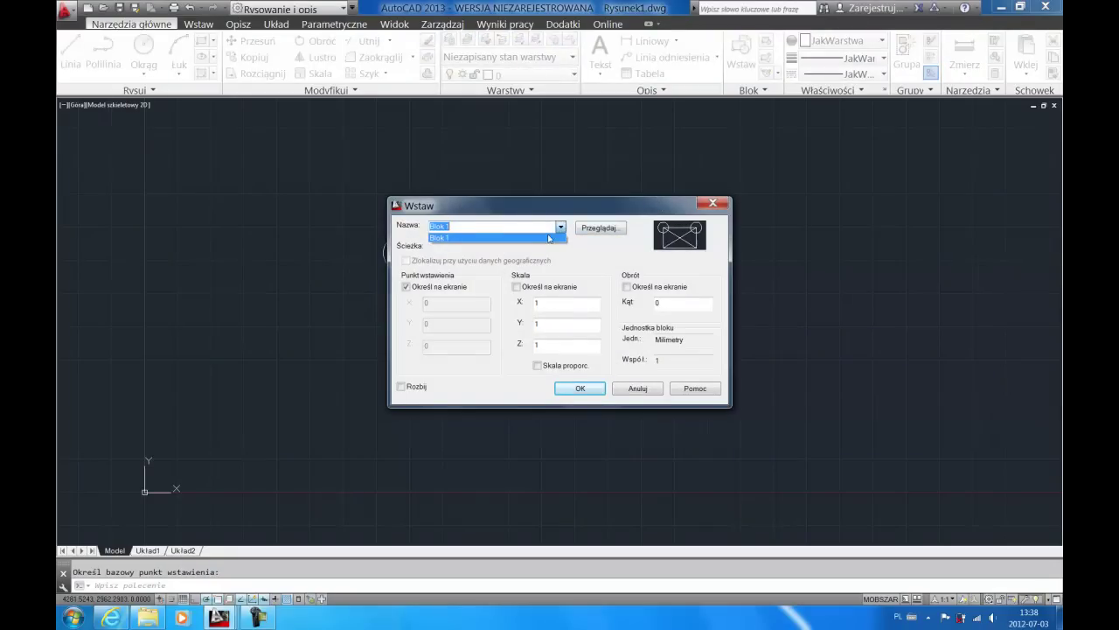
{"action": "left_click", "coordinate": [480, 237]}
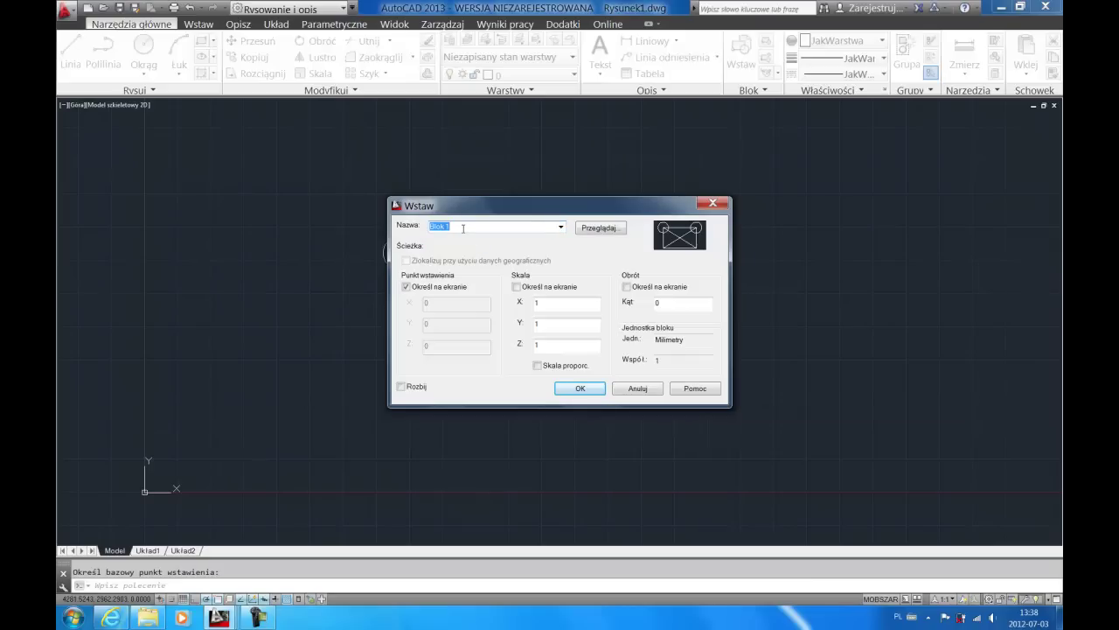
{"action": "left_click", "coordinate": [582, 389]}
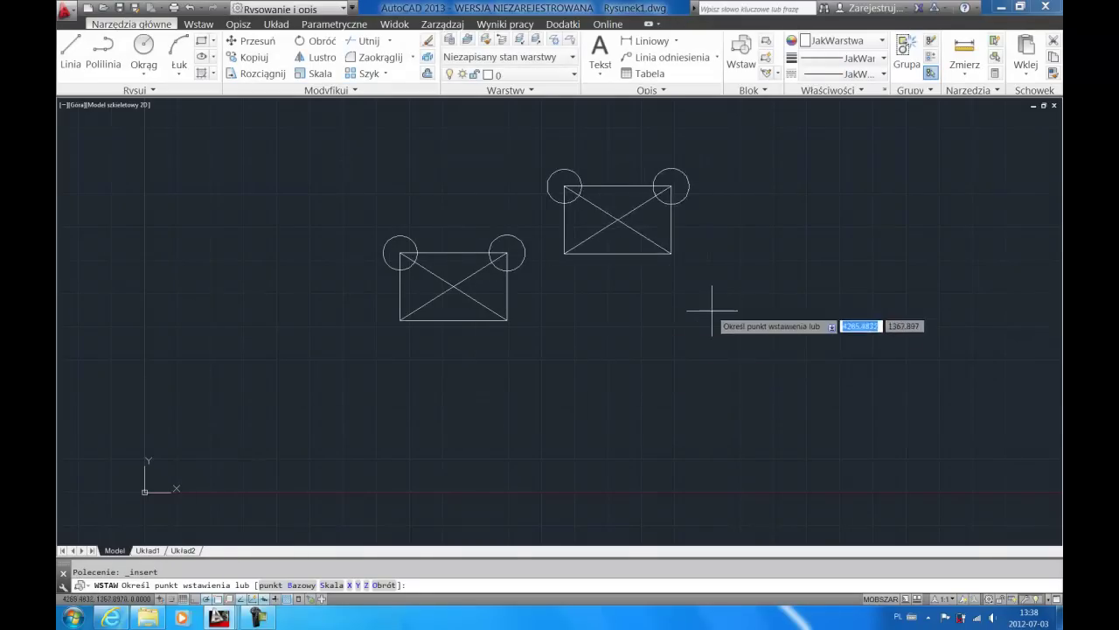
{"action": "left_click", "coordinate": [775, 375]}
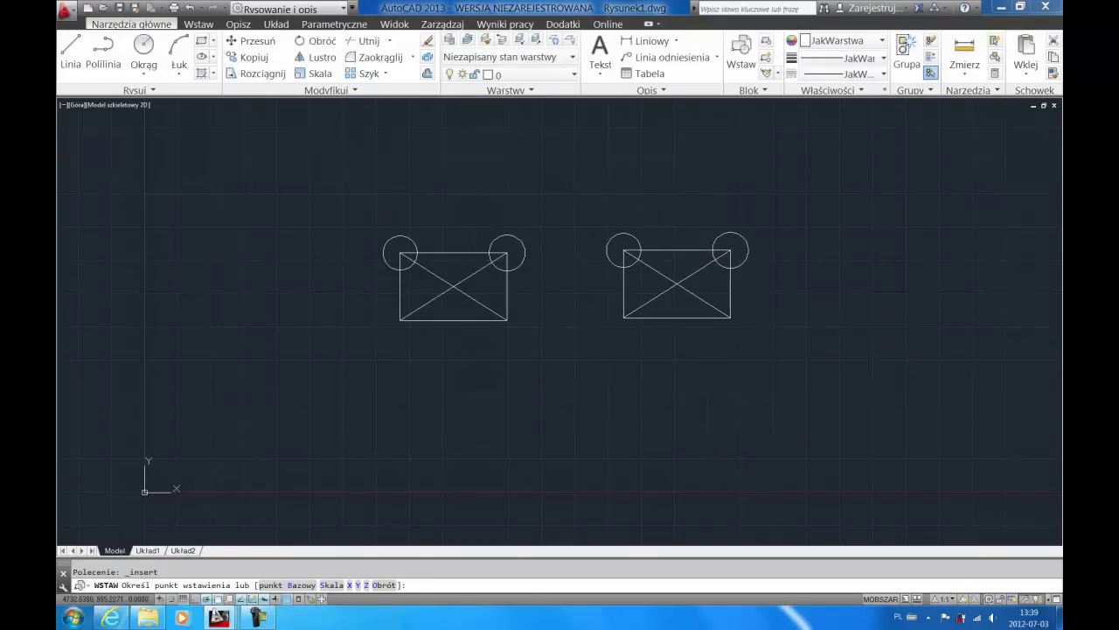
Insert a third copy of Blok 1 below the other two
{"action": "left_click", "coordinate": [725, 250]}
{"action": "key", "text": "Return"}
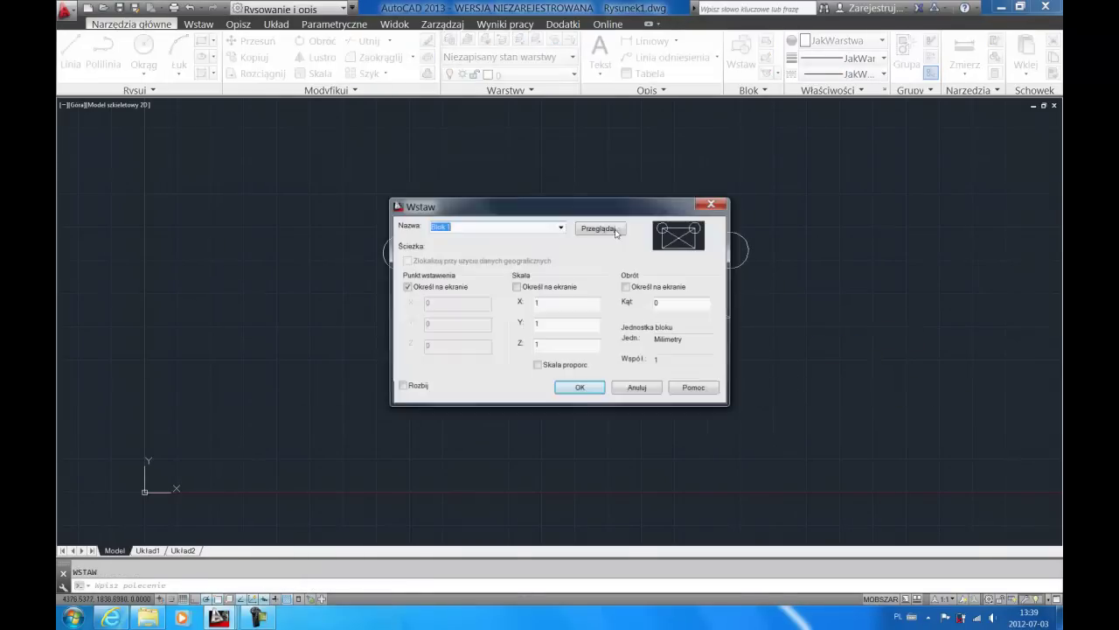
{"action": "left_click", "coordinate": [592, 385]}
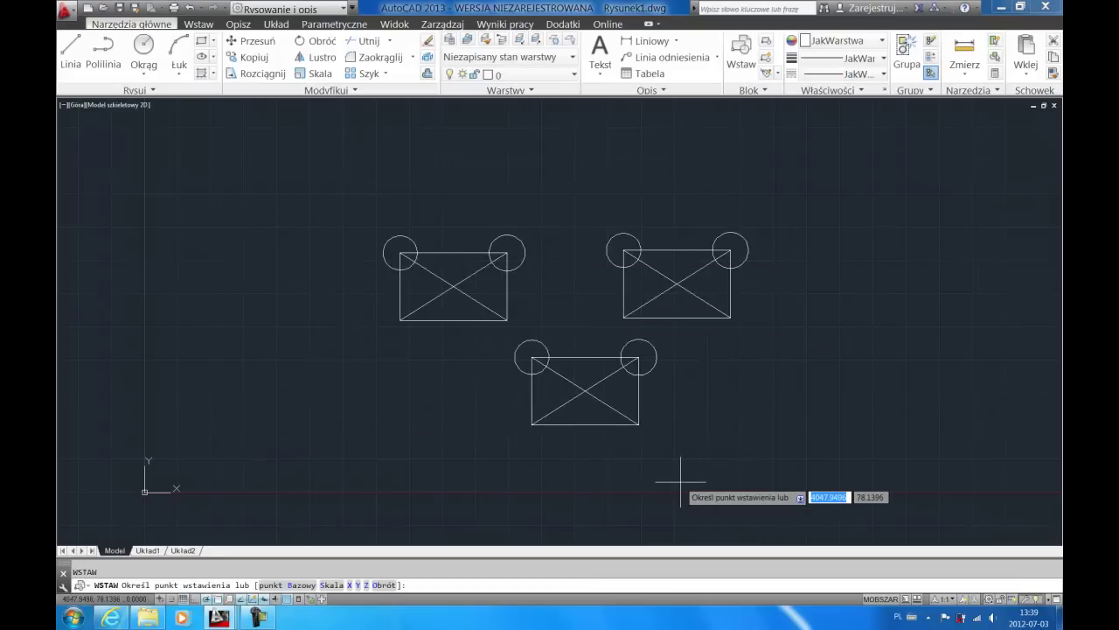
{"action": "left_click", "coordinate": [621, 357]}
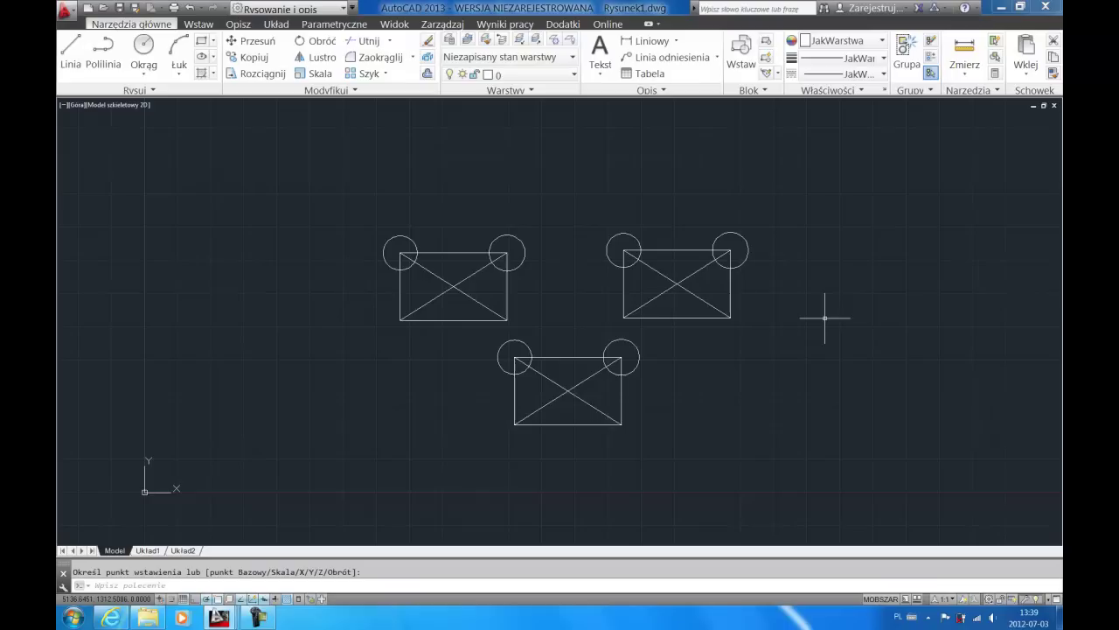